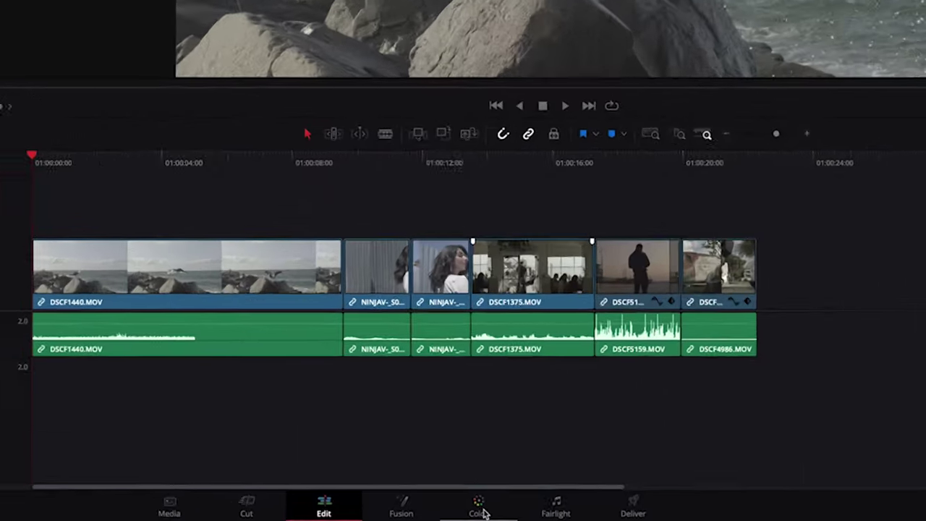
Step: On the Color page, add serial nodes and drop Color Space Transform onto node 02
{"action": "left_click", "coordinate": [506, 512]}
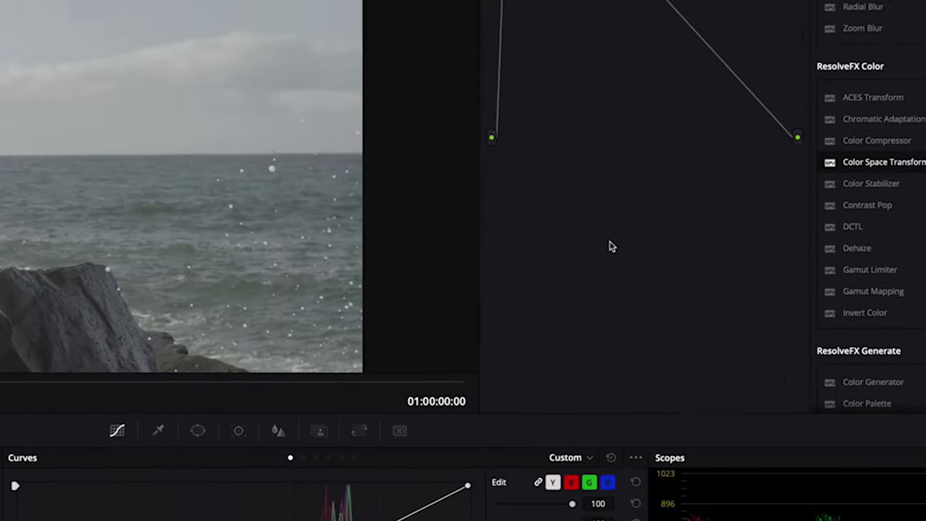
{"action": "key", "text": "alt+s"}
{"action": "key", "text": "alt+s"}
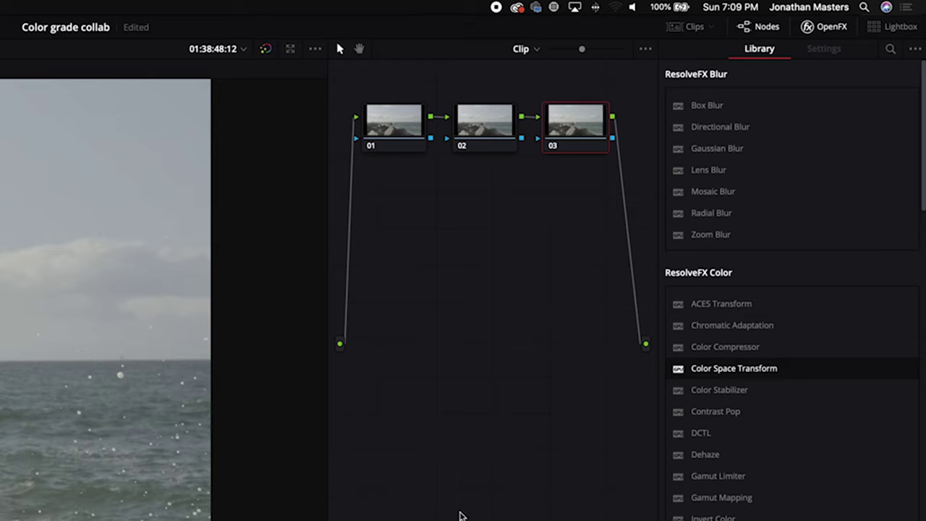
{"action": "key", "text": "alt+shift+semicolon"}
{"action": "left_click_drag", "start_coordinate": [773, 378], "coordinate": [483, 130]}
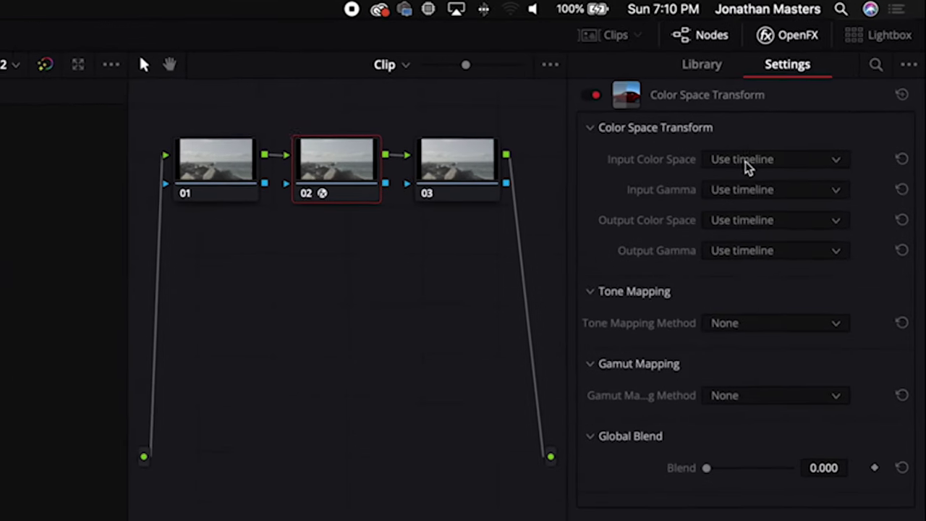
Step: Set the CST input color space to Rec.2020 and input gamma to FujiFilm F-Log
{"action": "left_click", "coordinate": [816, 122]}
{"action": "left_click_drag", "start_coordinate": [921, 207], "coordinate": [916, 309]}
{"action": "left_click", "coordinate": [759, 331]}
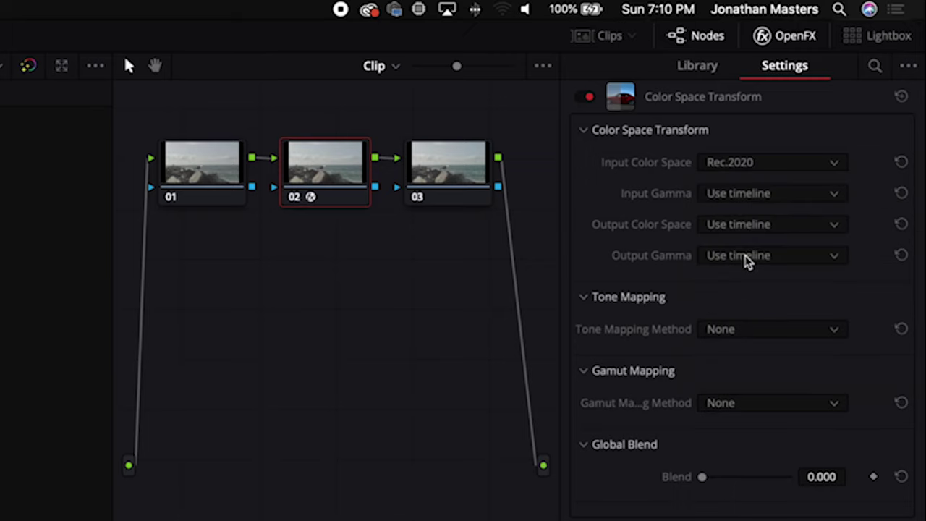
{"action": "left_click", "coordinate": [748, 196]}
{"action": "left_click_drag", "start_coordinate": [921, 225], "coordinate": [918, 275]}
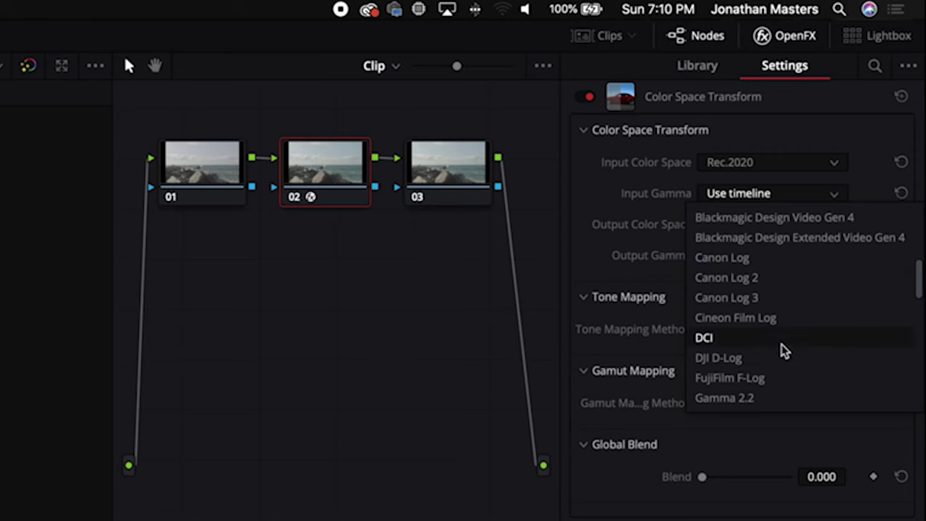
{"action": "left_click", "coordinate": [796, 379]}
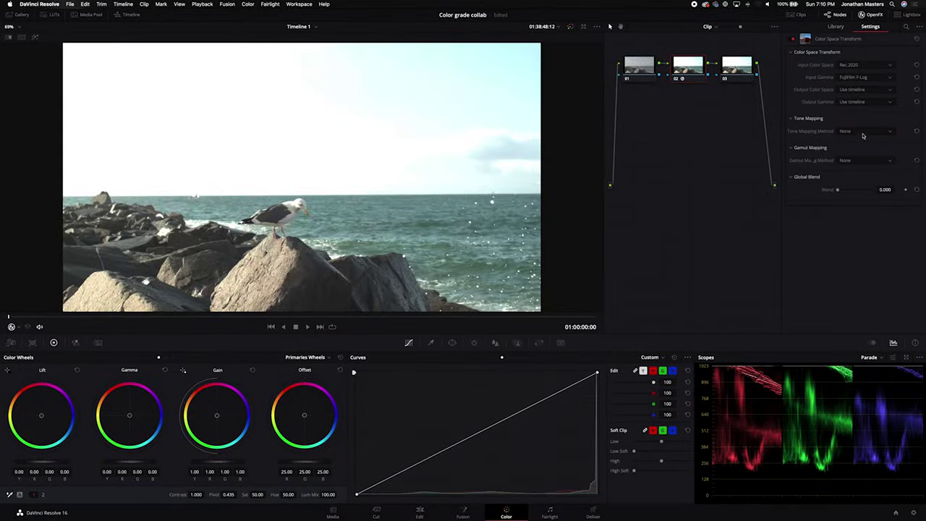
Step: Set tone mapping to Luminance Mapping and gamut mapping to Saturation Mapping
{"action": "left_click", "coordinate": [854, 133]}
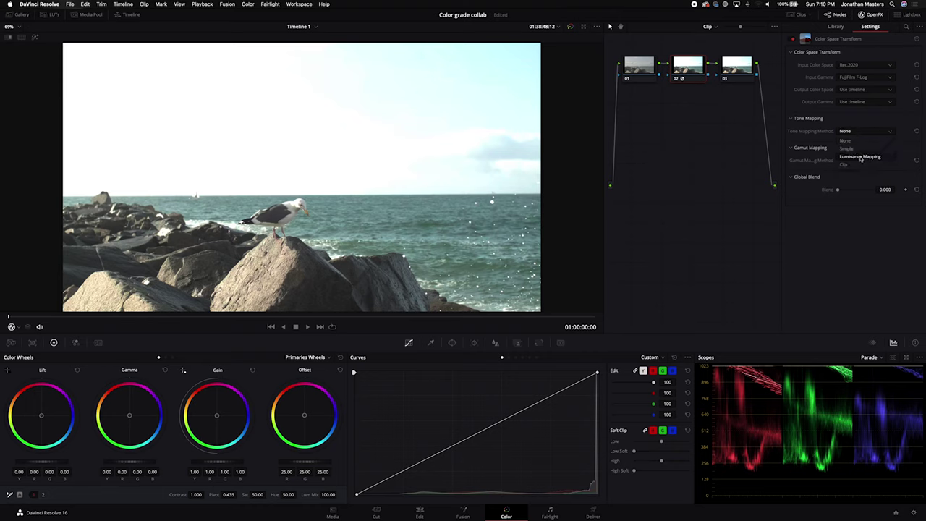
{"action": "left_click", "coordinate": [864, 156]}
{"action": "left_click", "coordinate": [860, 223]}
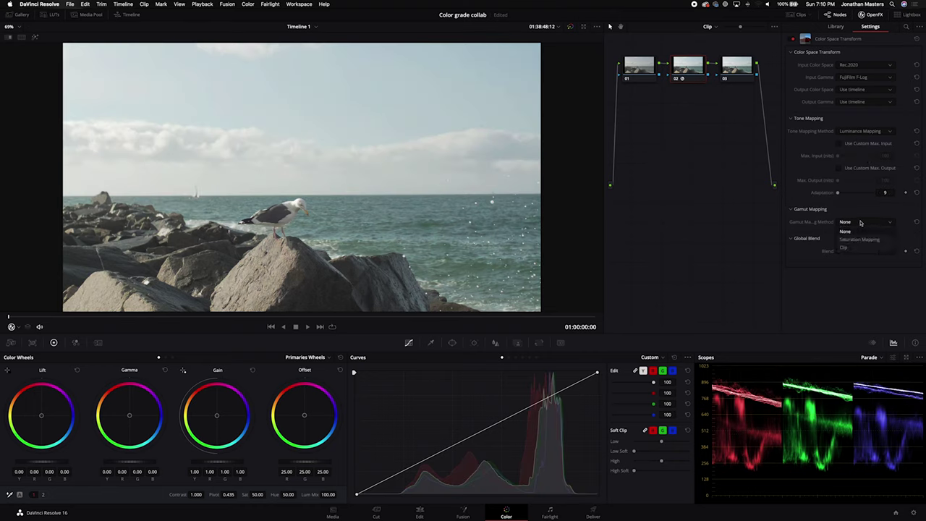
{"action": "left_click", "coordinate": [859, 239]}
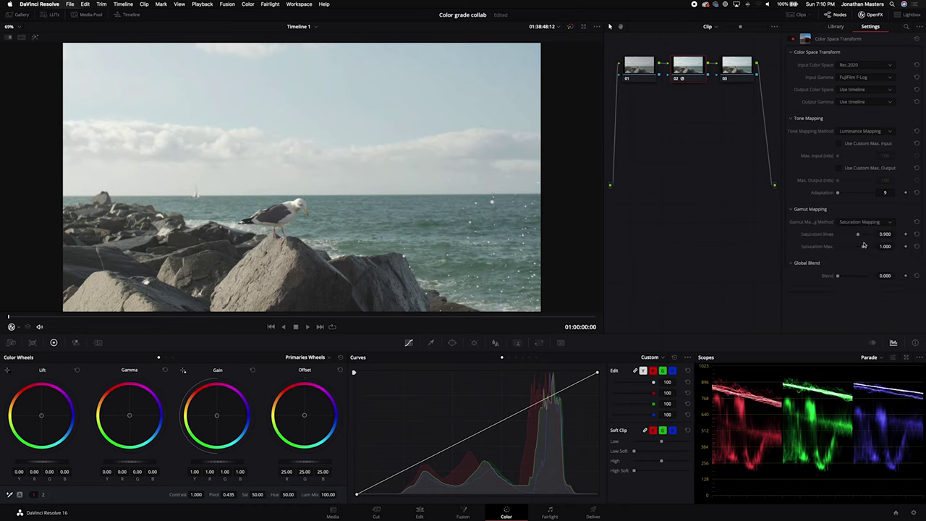
{"action": "left_click", "coordinate": [739, 70]}
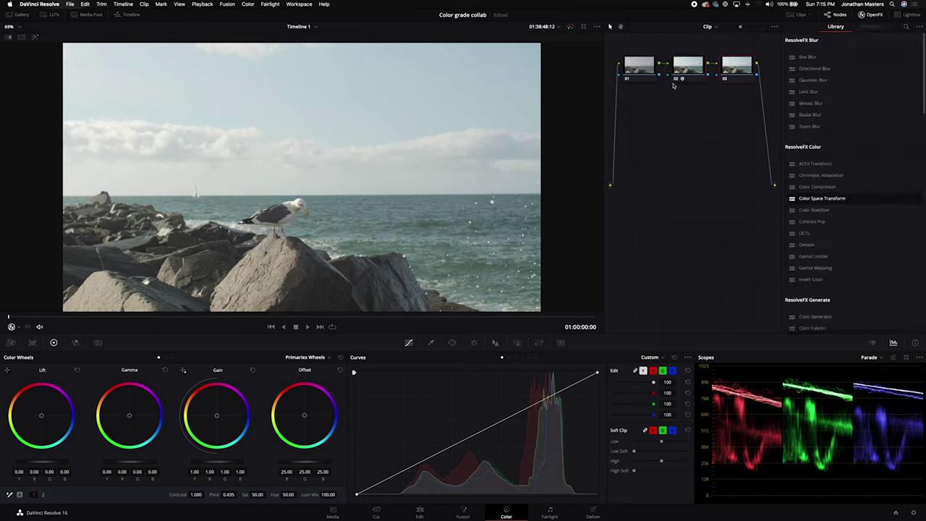
Step: Apply FilmConvert Nitrate from the OpenFX Library to node 03
{"action": "scroll", "coordinate": [847, 217], "scroll_direction": "down", "scroll_amount": 15}
{"action": "left_click_drag", "start_coordinate": [842, 311], "coordinate": [741, 102]}
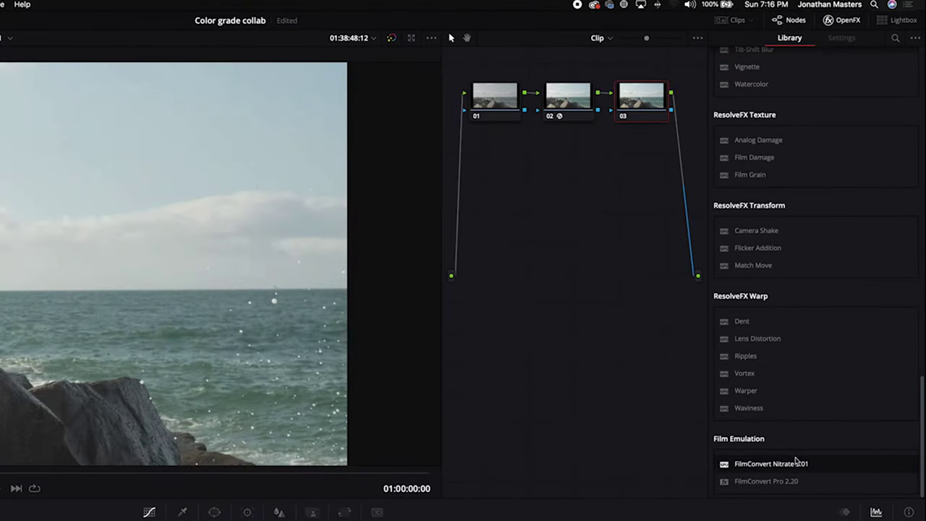
{"action": "left_click_drag", "start_coordinate": [649, 152], "coordinate": [687, 115]}
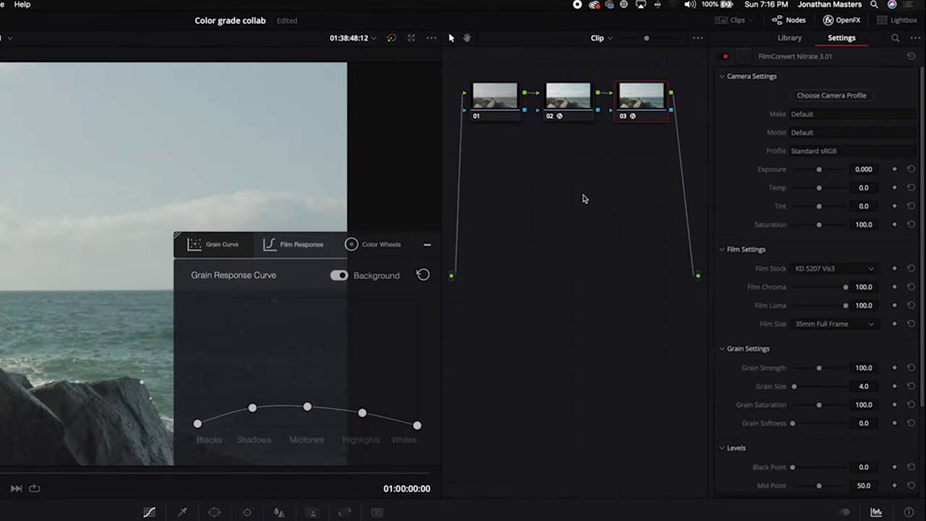
Step: In the enlarged viewer, lower FilmConvert's Film Chroma to about 49
{"action": "key", "text": "alt+f"}
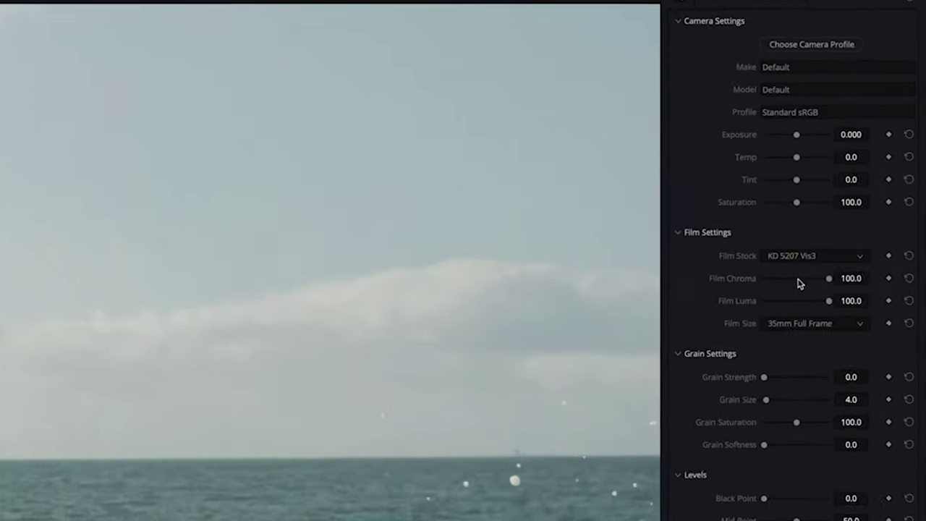
{"action": "left_click_drag", "start_coordinate": [857, 196], "coordinate": [856, 195]}
{"action": "left_click_drag", "start_coordinate": [785, 303], "coordinate": [782, 325]}
Step: Choose Fujifilm, XT3 and Eterna in the camera profile chooser and apply it
{"action": "left_click", "coordinate": [800, 39]}
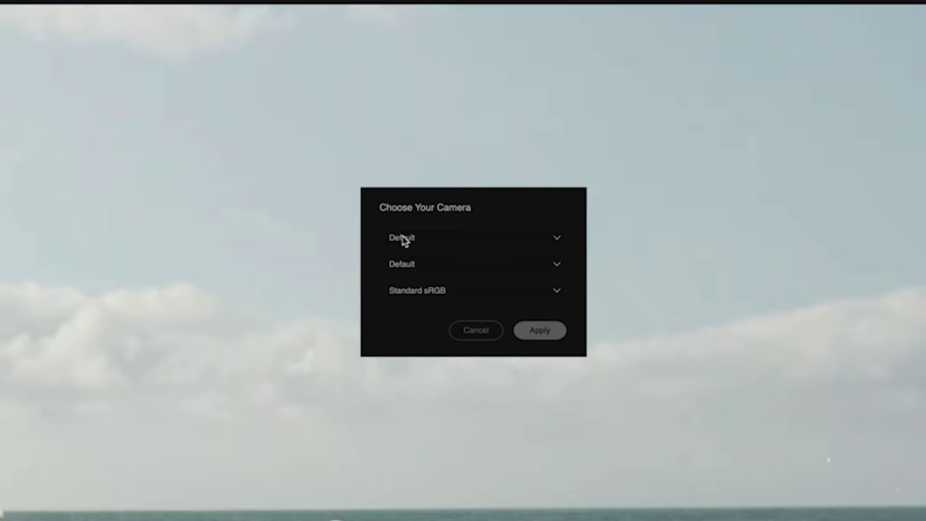
{"action": "left_click", "coordinate": [403, 241]}
{"action": "left_click", "coordinate": [434, 310]}
{"action": "left_click", "coordinate": [436, 265]}
{"action": "left_click", "coordinate": [427, 278]}
{"action": "left_click", "coordinate": [461, 290]}
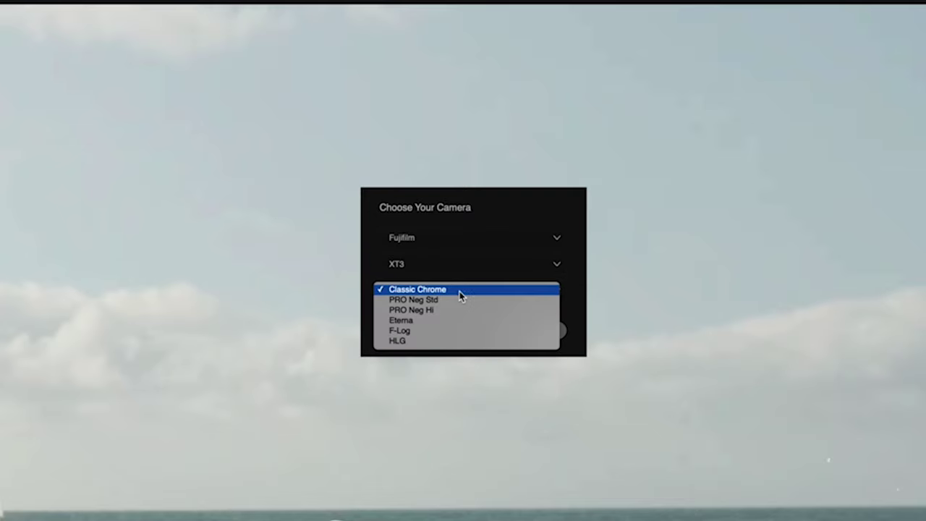
{"action": "left_click", "coordinate": [433, 320]}
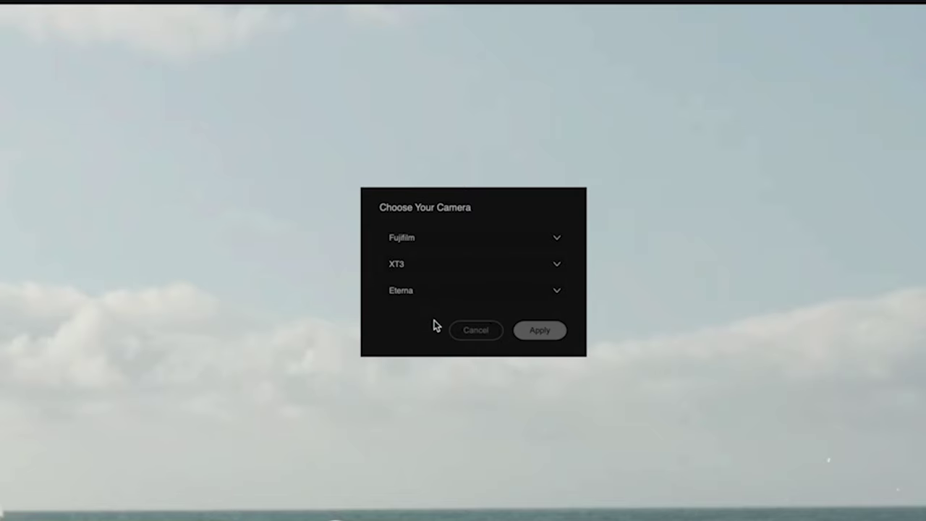
{"action": "left_click", "coordinate": [540, 330]}
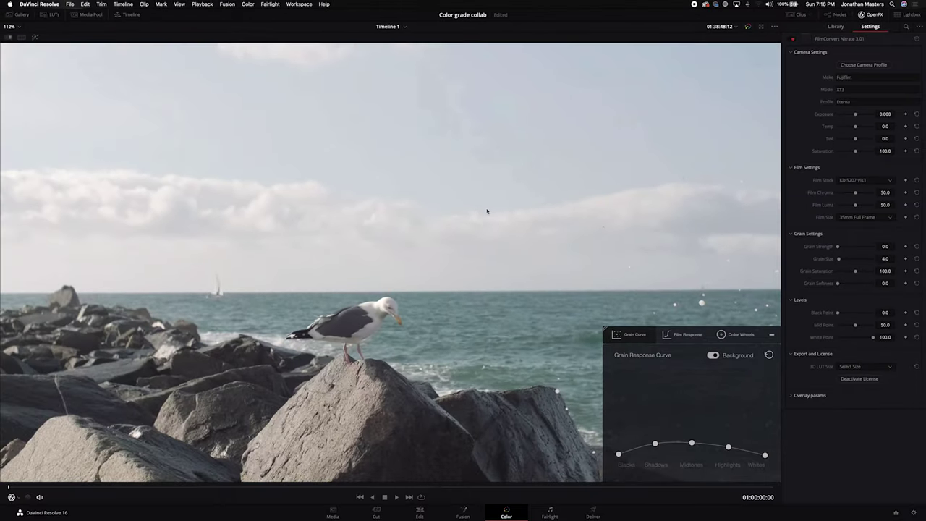
Step: Try KD 5213 Vis3, FJ 8543 VD and FJ 8563 RL, settle on FJ H400 Pro, and lift highlights slightly
{"action": "left_click", "coordinate": [861, 181]}
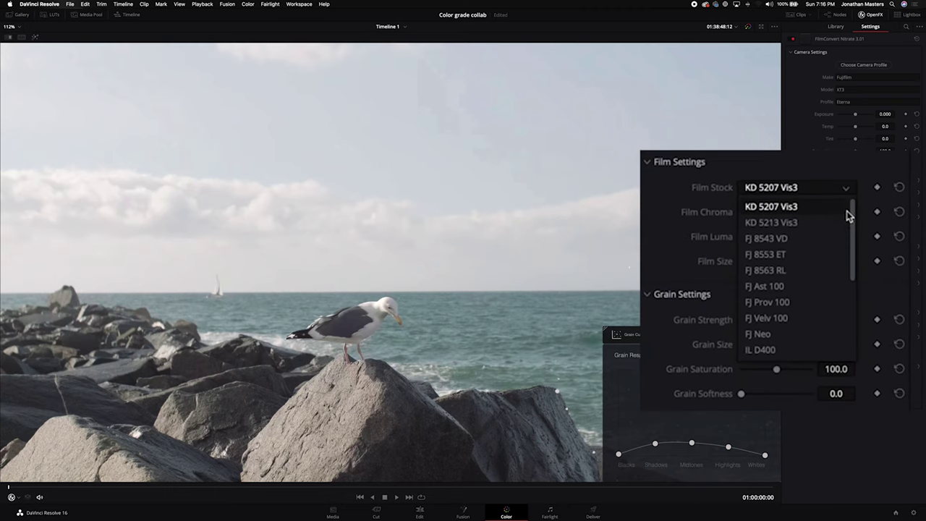
{"action": "left_click", "coordinate": [827, 222]}
{"action": "left_click", "coordinate": [803, 188]}
{"action": "left_click", "coordinate": [806, 239]}
{"action": "left_click", "coordinate": [798, 190]}
{"action": "left_click", "coordinate": [803, 268]}
{"action": "left_click", "coordinate": [796, 190]}
{"action": "left_click_drag", "start_coordinate": [852, 229], "coordinate": [847, 306]}
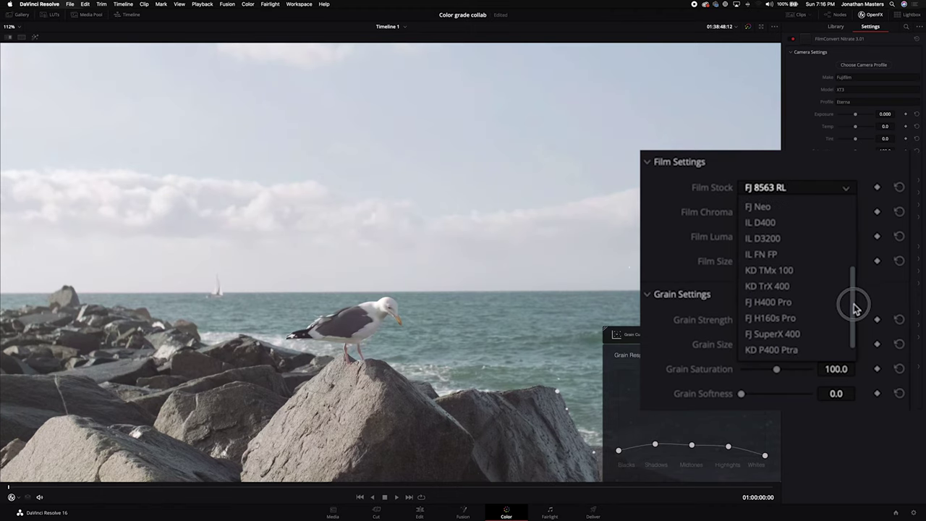
{"action": "left_click", "coordinate": [770, 288]}
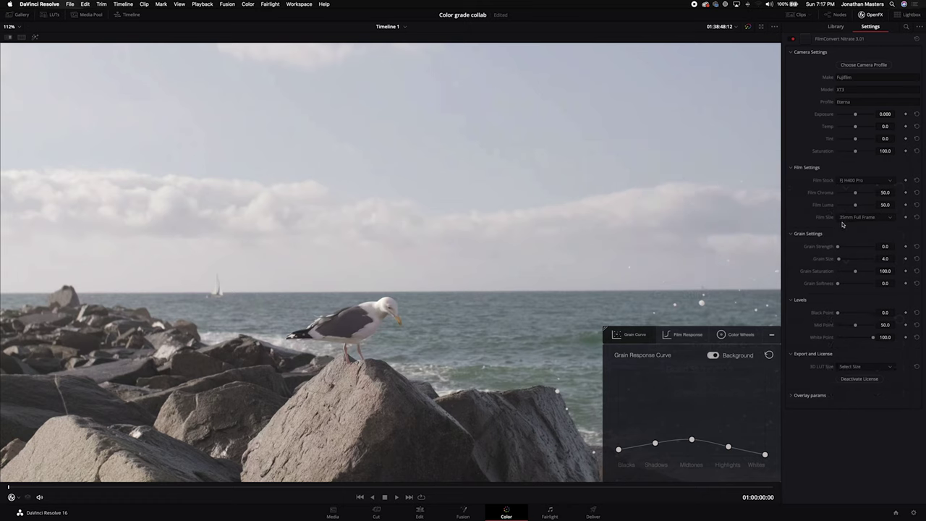
{"action": "left_click", "coordinate": [734, 335]}
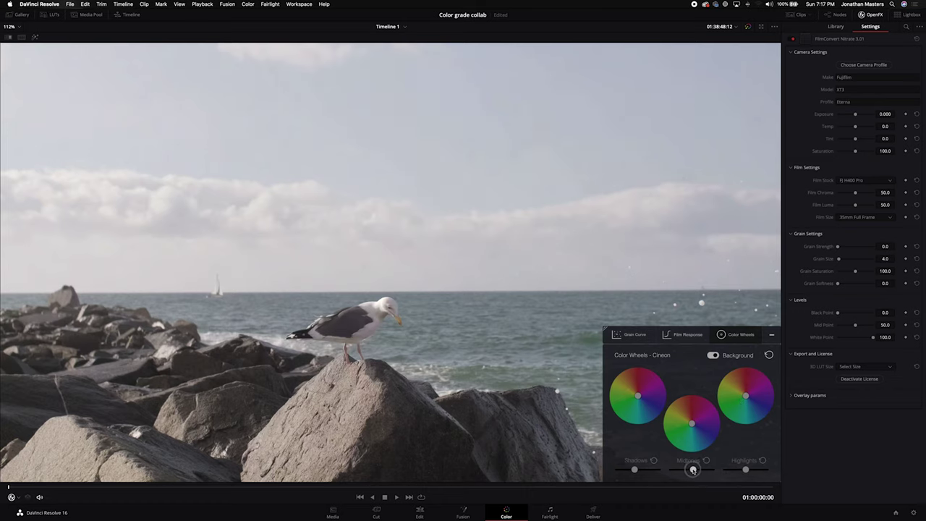
{"action": "left_click_drag", "start_coordinate": [747, 469], "coordinate": [750, 470]}
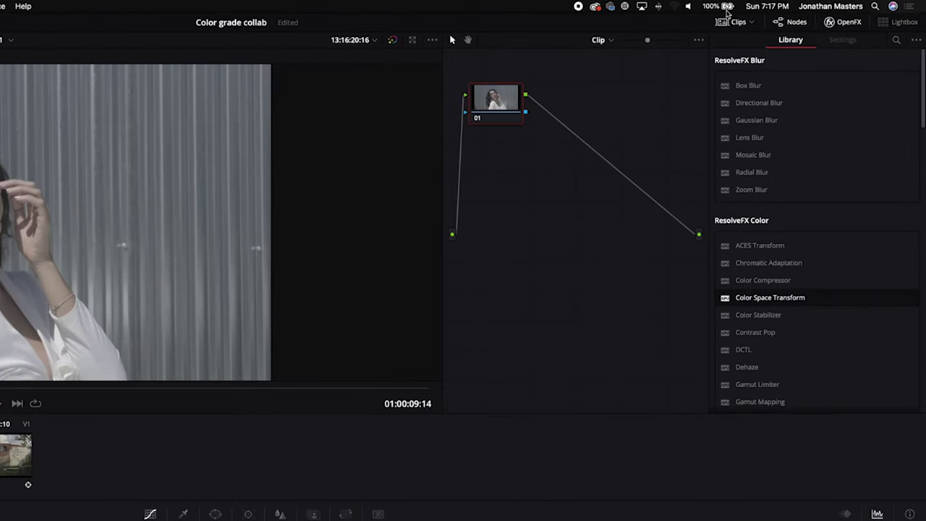
Step: Add serial nodes with Color Space Transform on node 02 and FilmConvert Nitrate on node 03
{"action": "key", "text": "alt+s"}
{"action": "key", "text": "alt+s"}
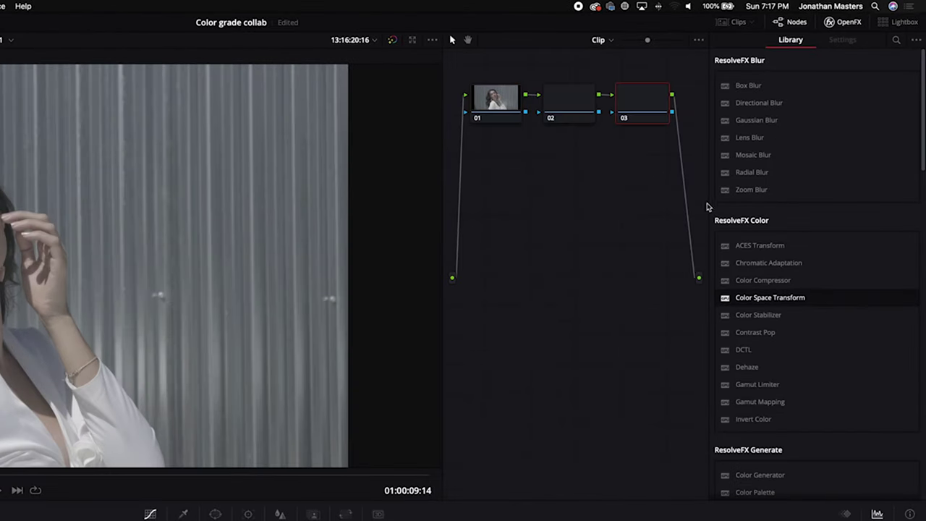
{"action": "left_click_drag", "start_coordinate": [728, 297], "coordinate": [588, 106]}
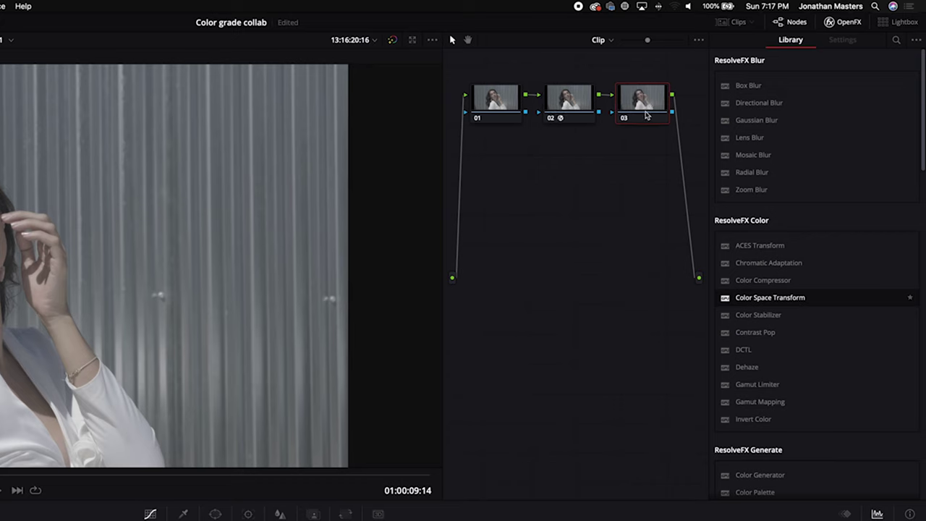
{"action": "scroll", "coordinate": [832, 352], "scroll_direction": "down", "scroll_amount": 10}
{"action": "left_click_drag", "start_coordinate": [809, 458], "coordinate": [646, 104]}
Step: Set node 02's CST input to Rec.2020 color space and FujiFilm F-Log gamma
{"action": "left_click", "coordinate": [573, 111]}
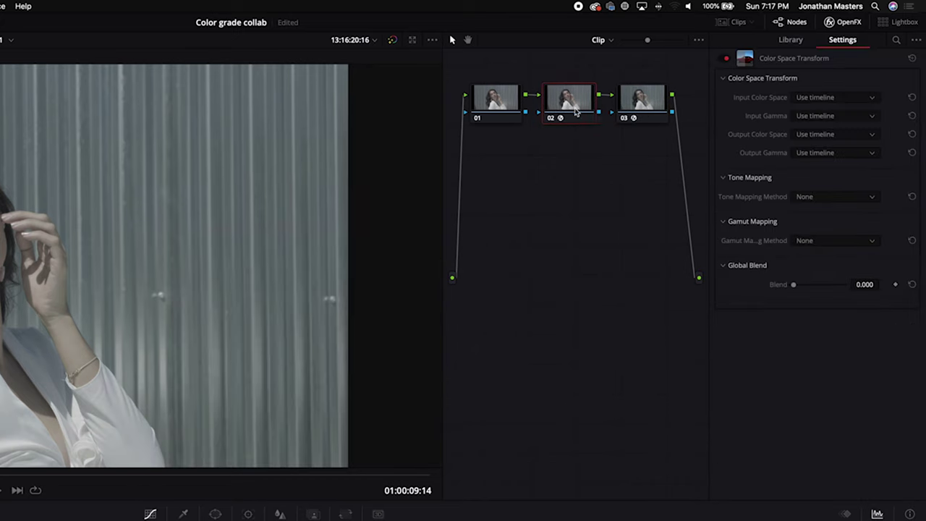
{"action": "left_click", "coordinate": [818, 97]}
{"action": "scroll", "coordinate": [824, 159], "scroll_direction": "down", "scroll_amount": 10}
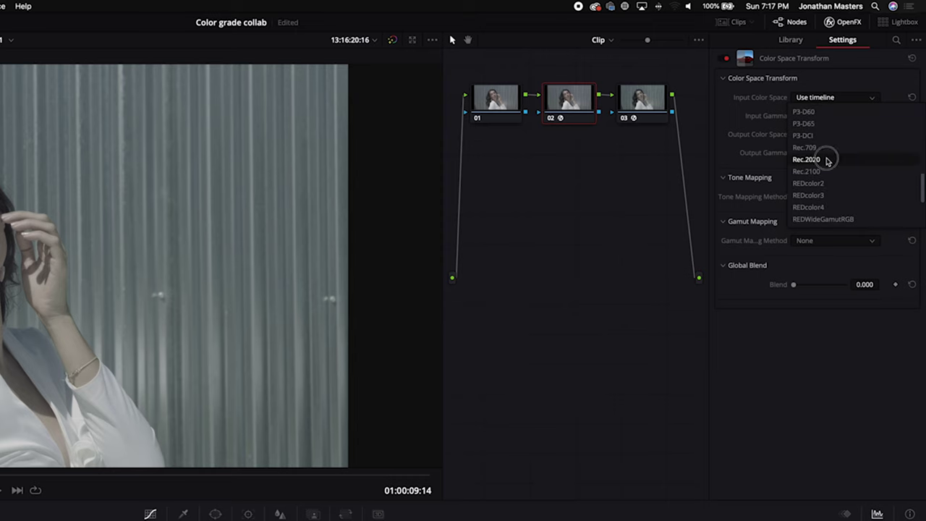
{"action": "left_click", "coordinate": [811, 157]}
{"action": "left_click", "coordinate": [814, 117]}
{"action": "scroll", "coordinate": [825, 181], "scroll_direction": "down", "scroll_amount": 8}
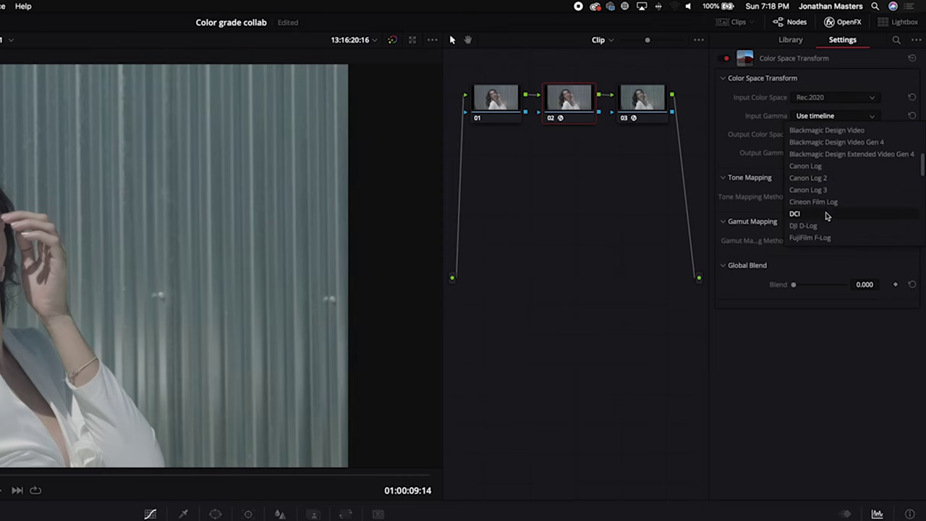
{"action": "left_click", "coordinate": [812, 238]}
Step: Set tone mapping to Luminance Mapping and gamut mapping to Saturation Mapping
{"action": "left_click", "coordinate": [833, 197]}
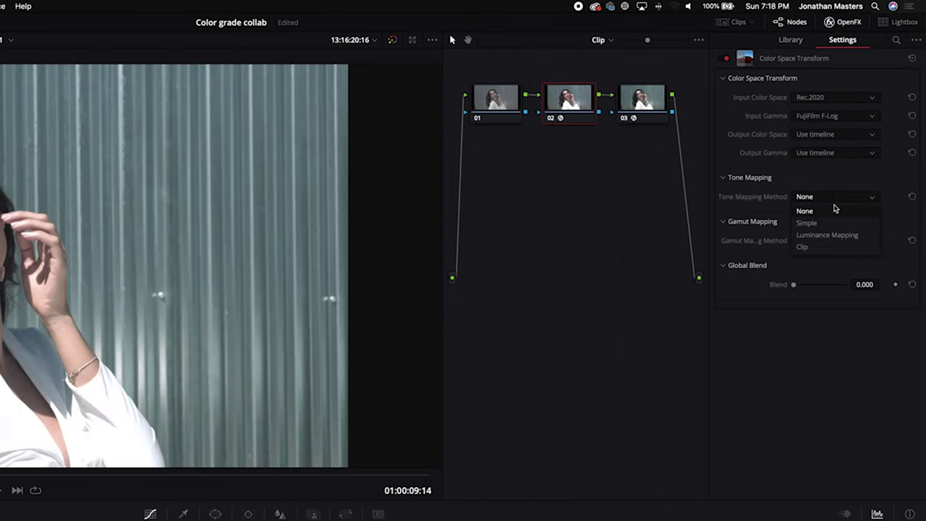
{"action": "left_click", "coordinate": [840, 235]}
{"action": "left_click", "coordinate": [832, 331]}
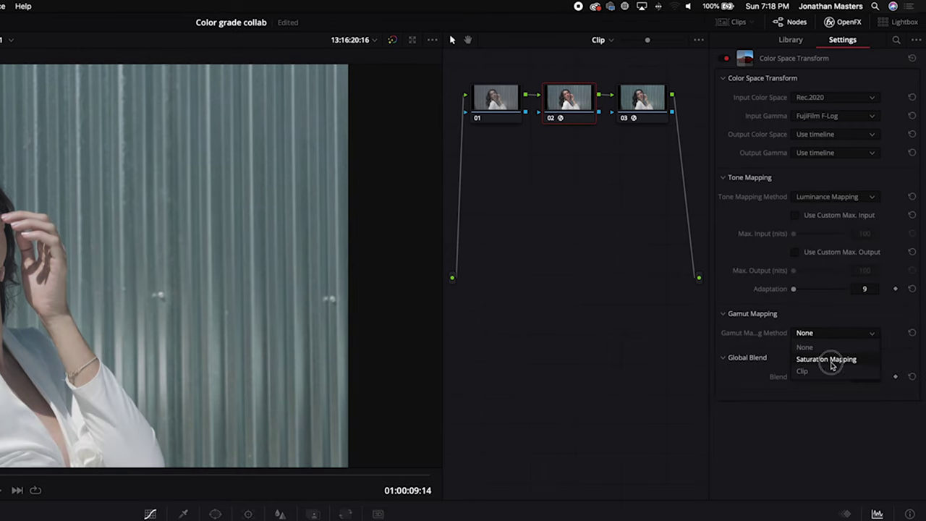
{"action": "left_click", "coordinate": [832, 358]}
{"action": "left_click", "coordinate": [639, 109]}
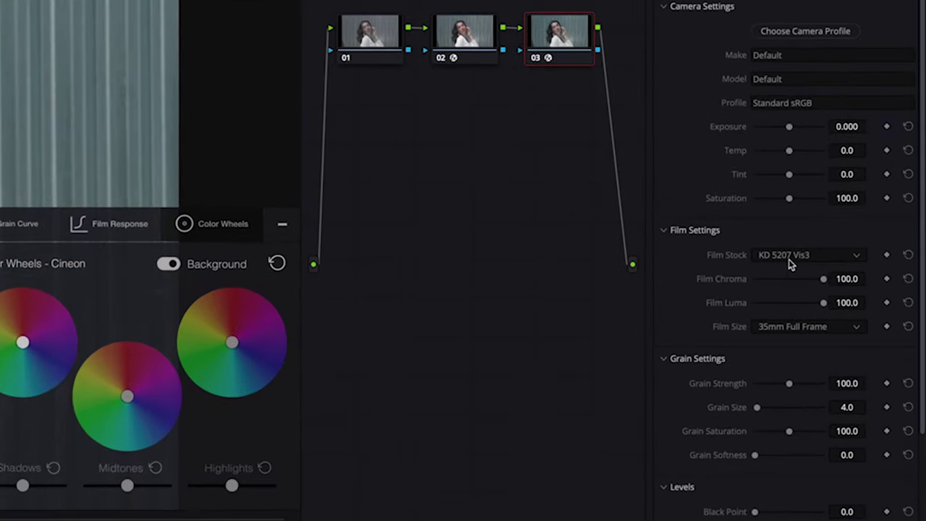
Step: Set FilmConvert's Film Chroma and Film Luma to about 50
{"action": "left_click", "coordinate": [822, 290]}
{"action": "left_click_drag", "start_coordinate": [791, 281], "coordinate": [787, 307]}
{"action": "left_click", "coordinate": [790, 305]}
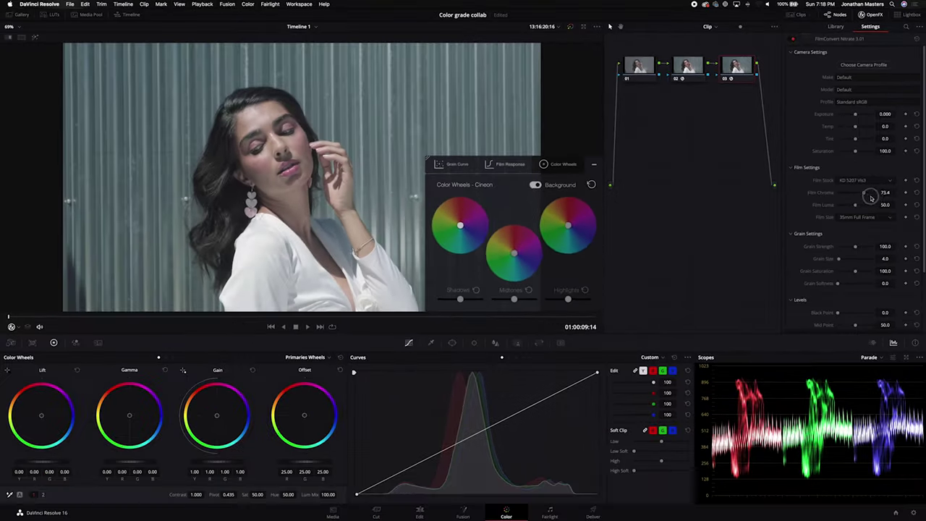
{"action": "left_click_drag", "start_coordinate": [840, 225], "coordinate": [839, 228]}
Step: Pick Fujifilm XT3 with the Eterna profile in the camera profile chooser
{"action": "left_click", "coordinate": [864, 64]}
{"action": "left_click", "coordinate": [447, 152]}
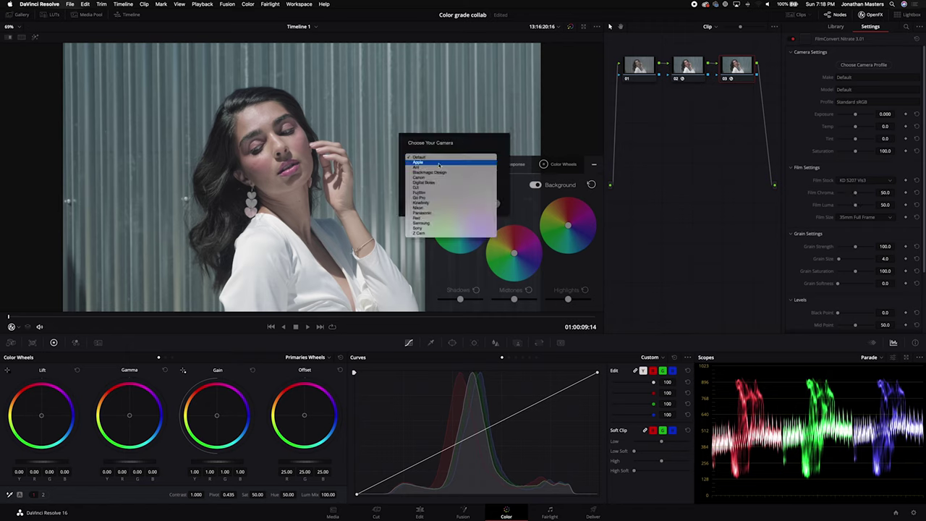
{"action": "left_click", "coordinate": [428, 193]}
{"action": "left_click", "coordinate": [425, 170]}
{"action": "left_click", "coordinate": [426, 178]}
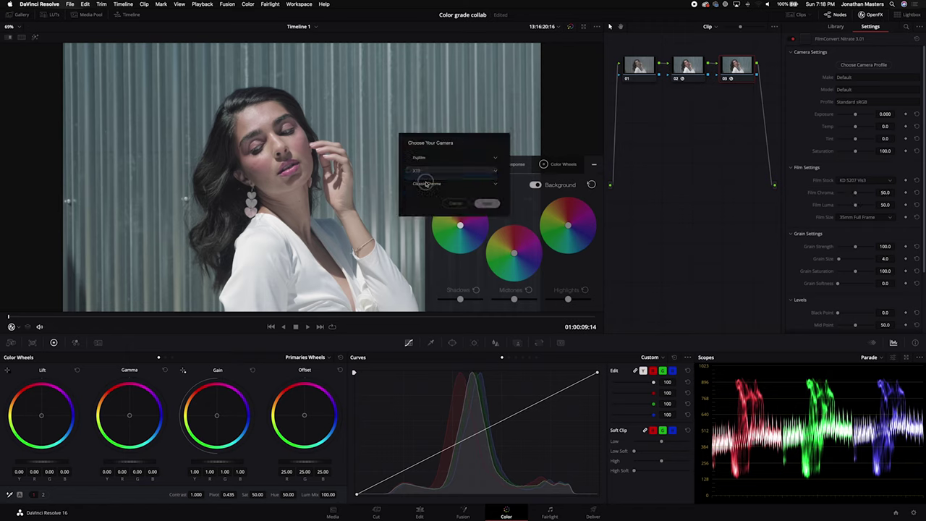
{"action": "left_click", "coordinate": [427, 183]}
{"action": "left_click", "coordinate": [427, 199]}
Step: Switch the camera make to Arri for an Alexa R709 profile and apply it
{"action": "left_click", "coordinate": [456, 183]}
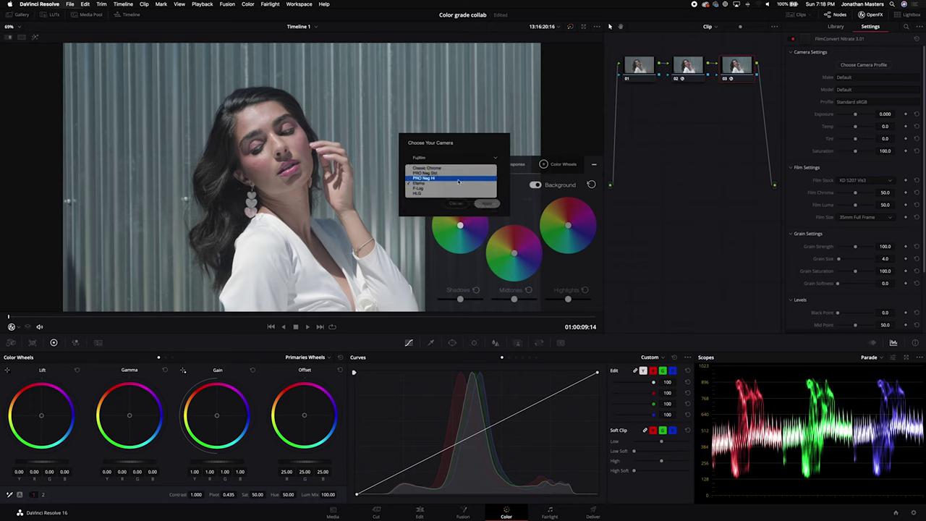
{"action": "left_click", "coordinate": [458, 180]}
{"action": "left_click", "coordinate": [440, 158]}
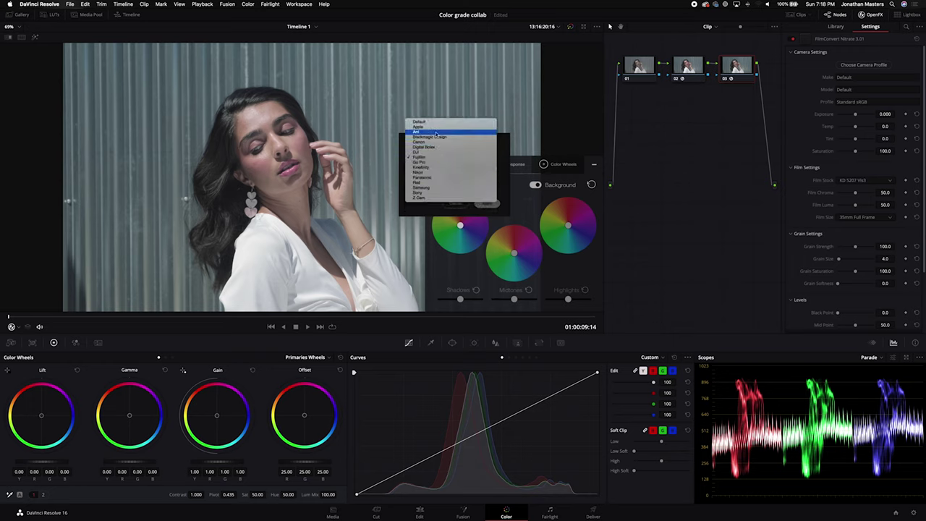
{"action": "left_click", "coordinate": [439, 134]}
{"action": "left_click", "coordinate": [486, 204]}
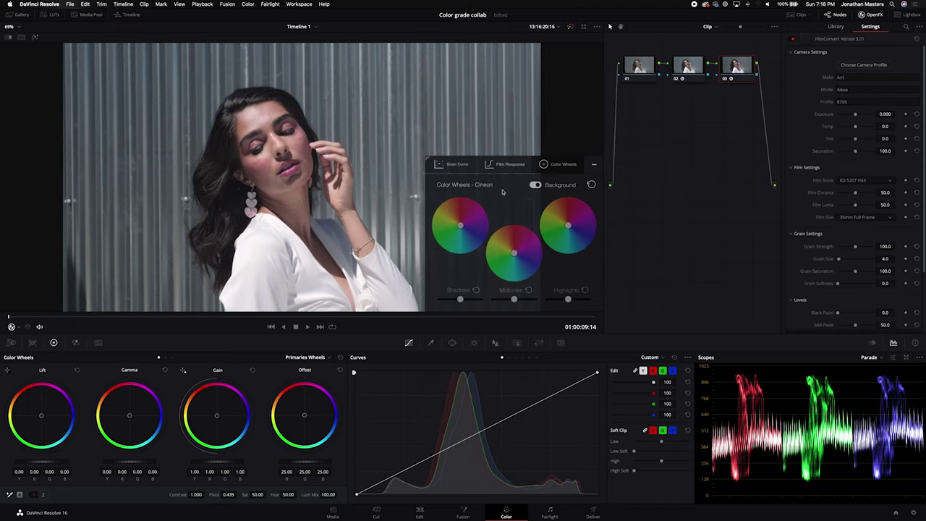
Step: In the enlarged viewer, set the film stock to FJ H400 Pro
{"action": "key", "text": "alt+f"}
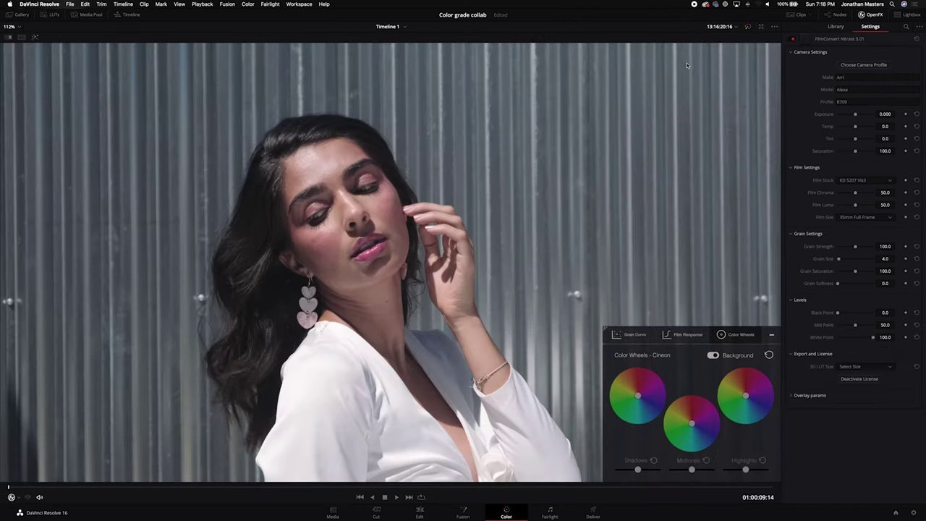
{"action": "left_click", "coordinate": [876, 179]}
{"action": "scroll", "coordinate": [872, 210], "scroll_direction": "down", "scroll_amount": 3}
{"action": "left_click", "coordinate": [866, 239]}
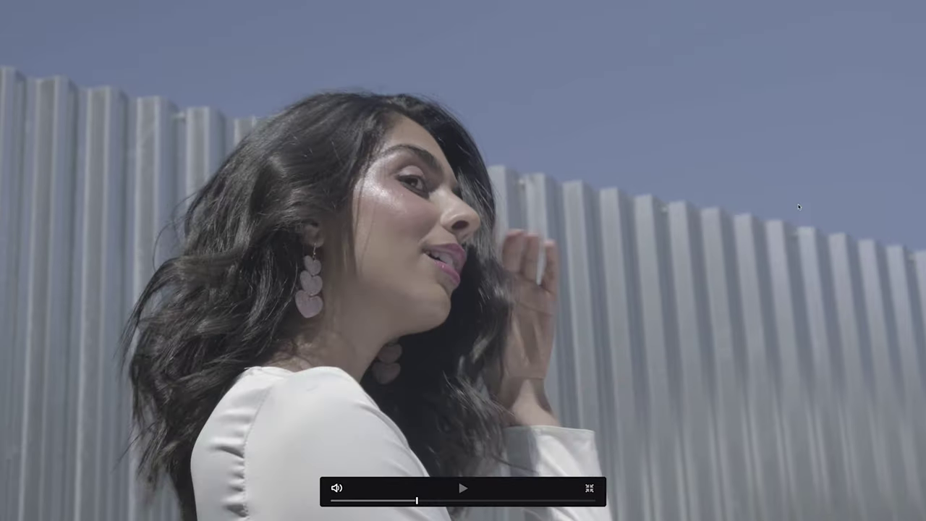
Step: Review the graded shot, then bring clip DSCF9491 into Premiere Pro's Color workspace
{"action": "key", "text": "Escape"}
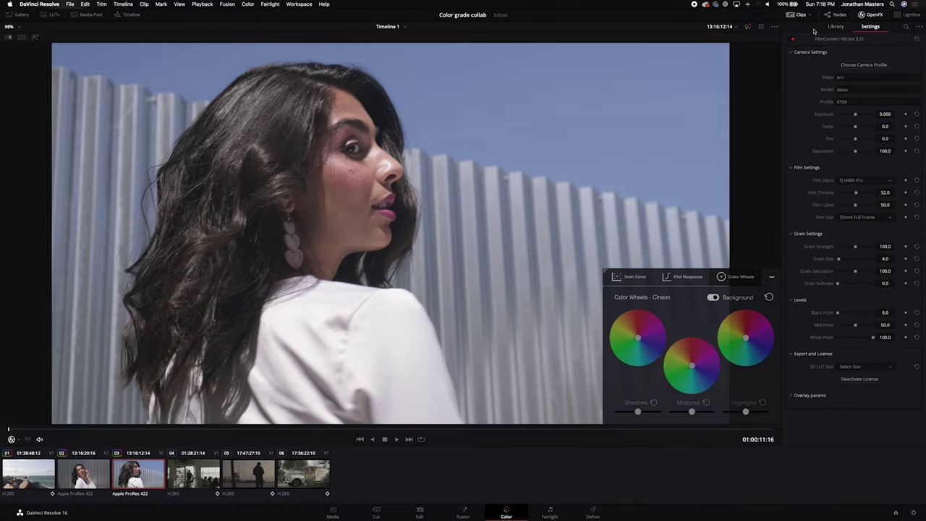
{"action": "left_click", "coordinate": [800, 15]}
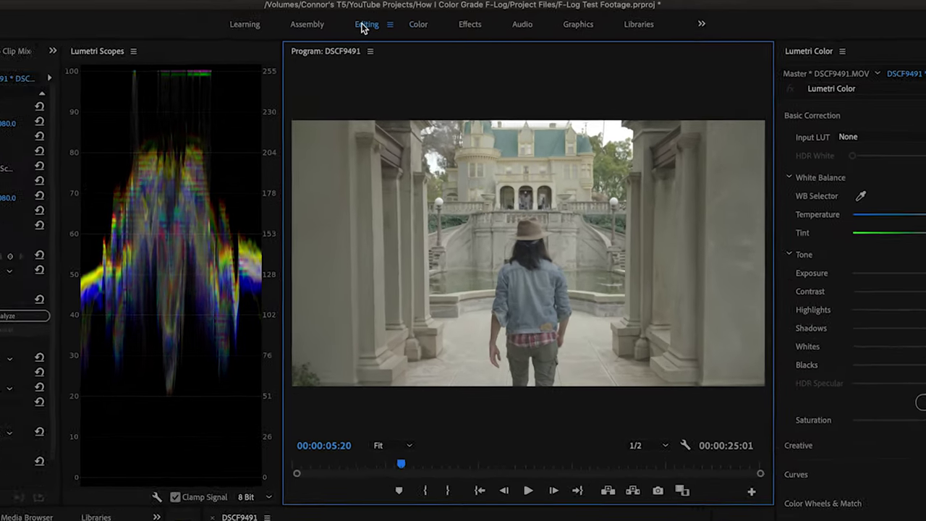
{"action": "left_click", "coordinate": [380, 16]}
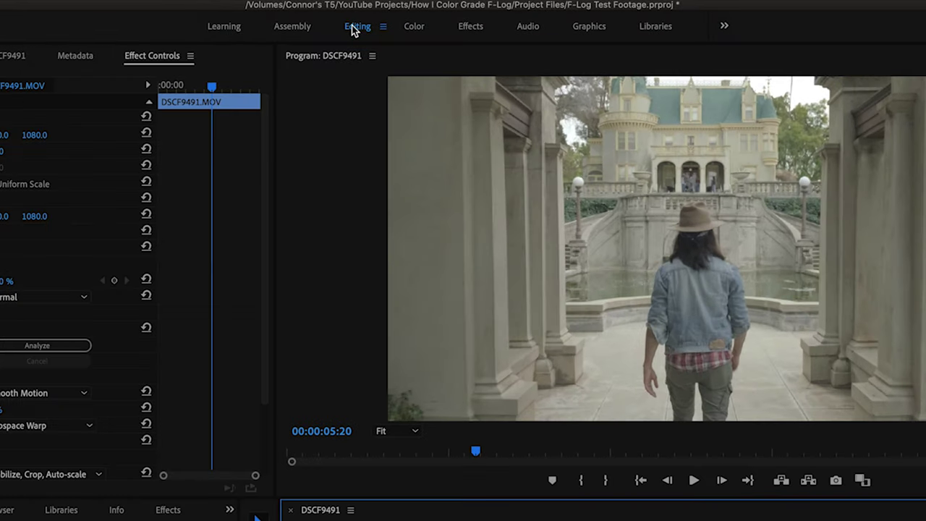
{"action": "left_click", "coordinate": [419, 28]}
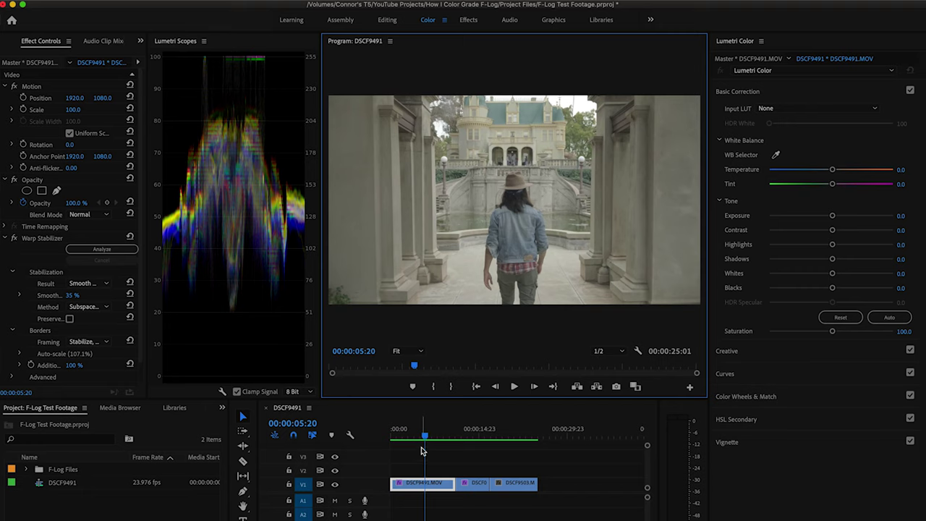
Step: Scrub the playhead back to 00:00:02:08 on clip DSCF9491
{"action": "left_click_drag", "start_coordinate": [424, 435], "coordinate": [404, 438]}
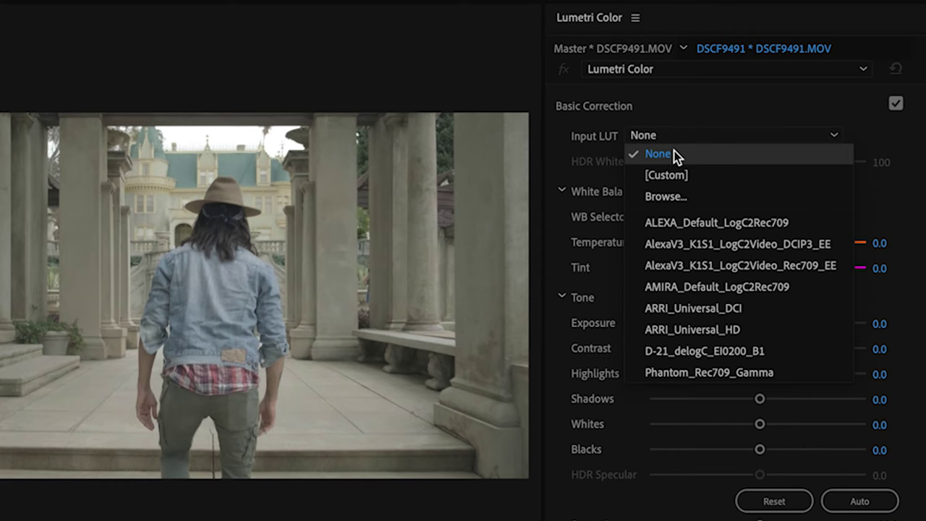
Step: Browse to and load XT3_FLog_FGamut_to_FLog_BT.709_33grid_V.1.00.cube as Input LUT, then expand Color Wheels & Match
{"action": "left_click", "coordinate": [674, 136]}
{"action": "left_click", "coordinate": [674, 135]}
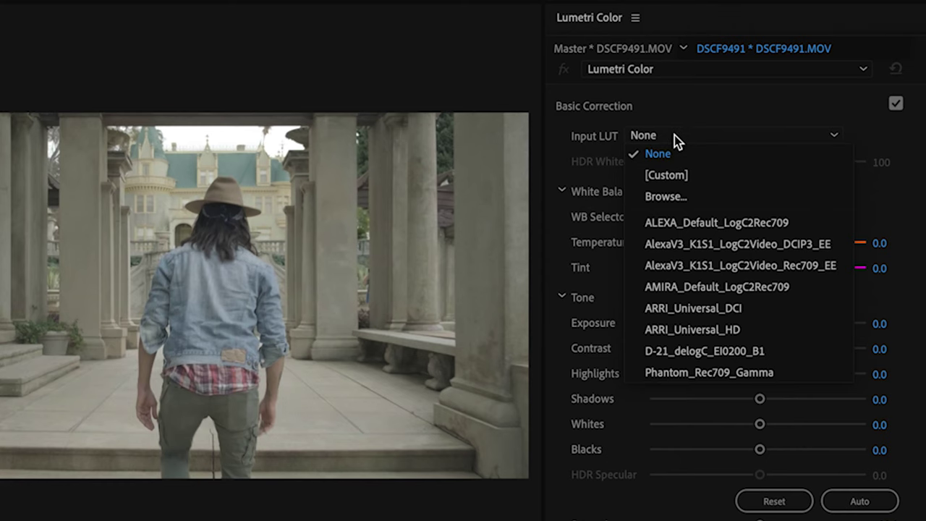
{"action": "left_click", "coordinate": [688, 195]}
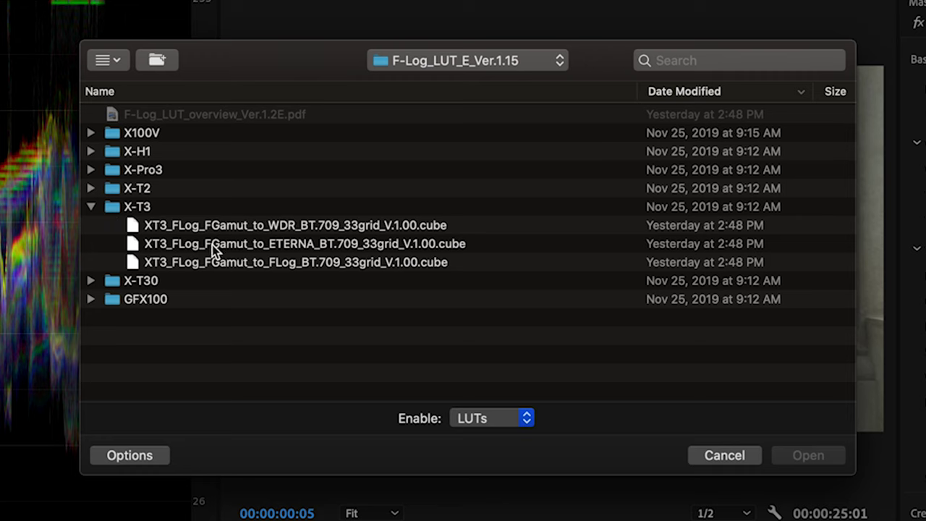
{"action": "left_click", "coordinate": [219, 262]}
{"action": "left_click", "coordinate": [800, 459]}
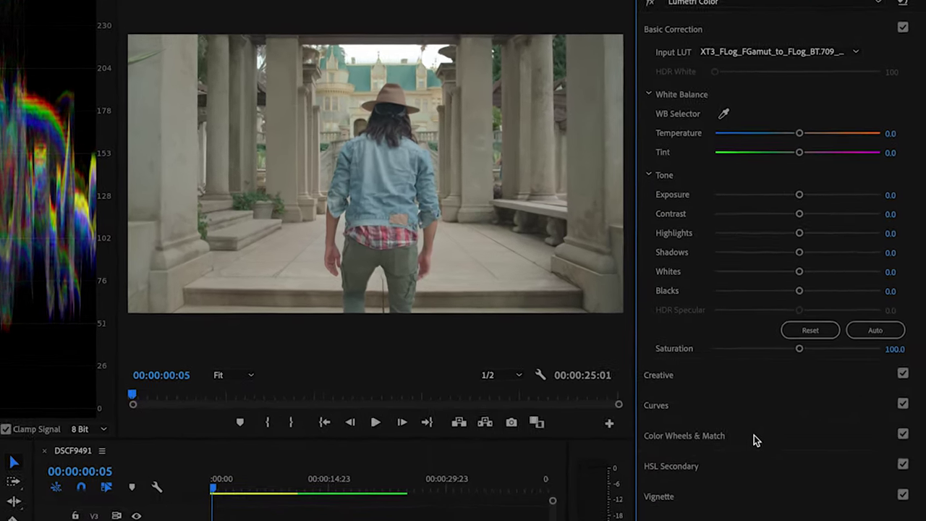
{"action": "left_click", "coordinate": [745, 397]}
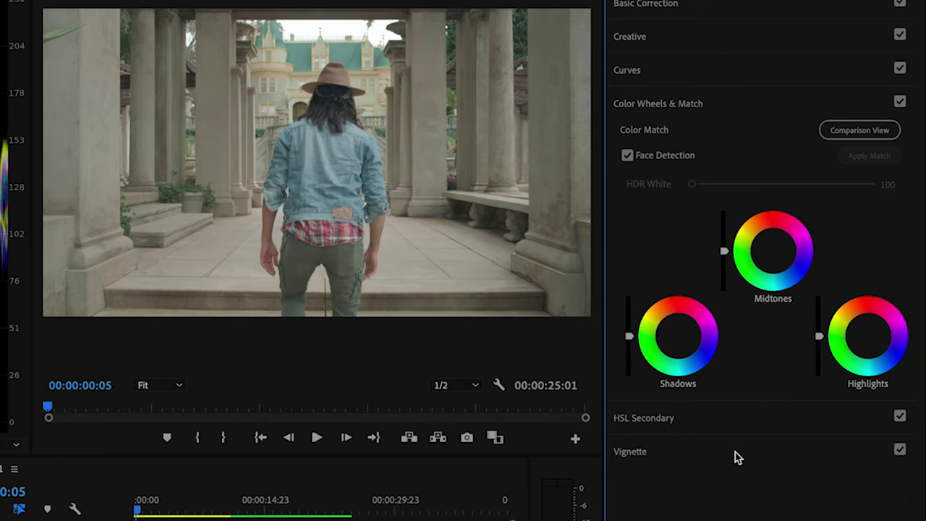